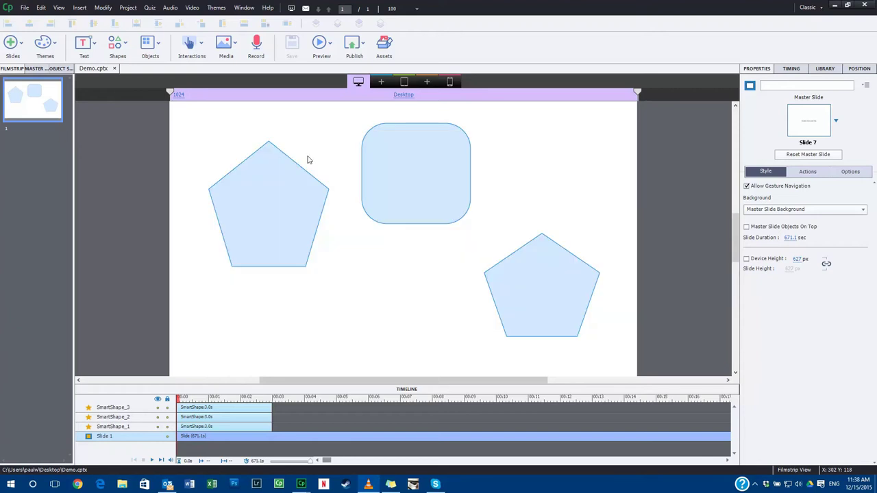
# Show the desktop and delete both old Demo project files.
pyautogui.press('super+d')
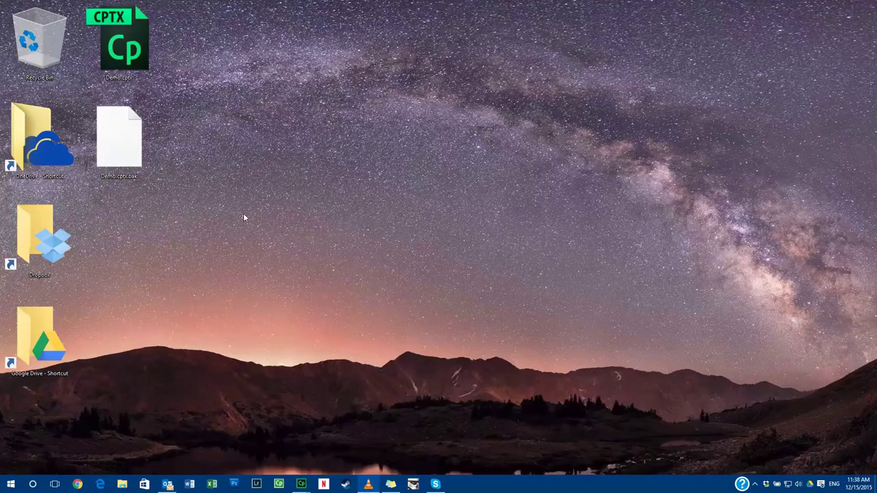
pyautogui.click(140, 63)
pyautogui.moveTo(234, 310); pyautogui.dragTo(58, 42)
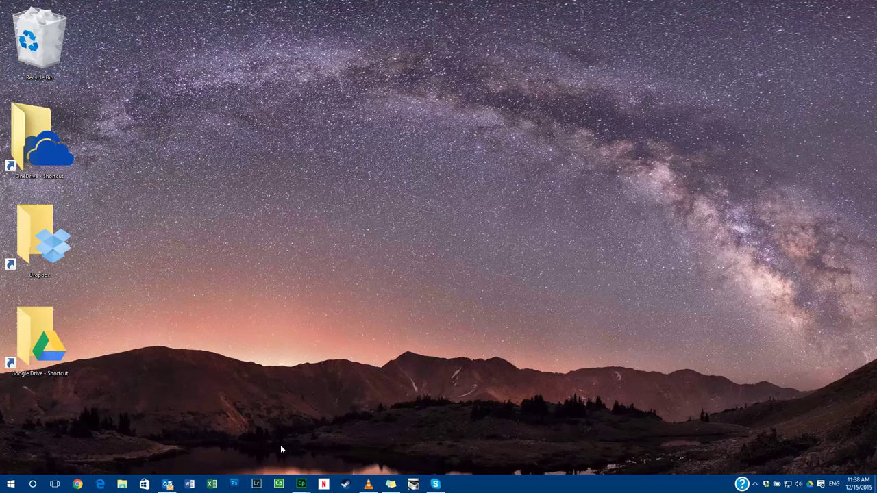
# Restore Captivate, shrink its window and move it beside the desktop icons.
pyautogui.moveTo(300, 485)
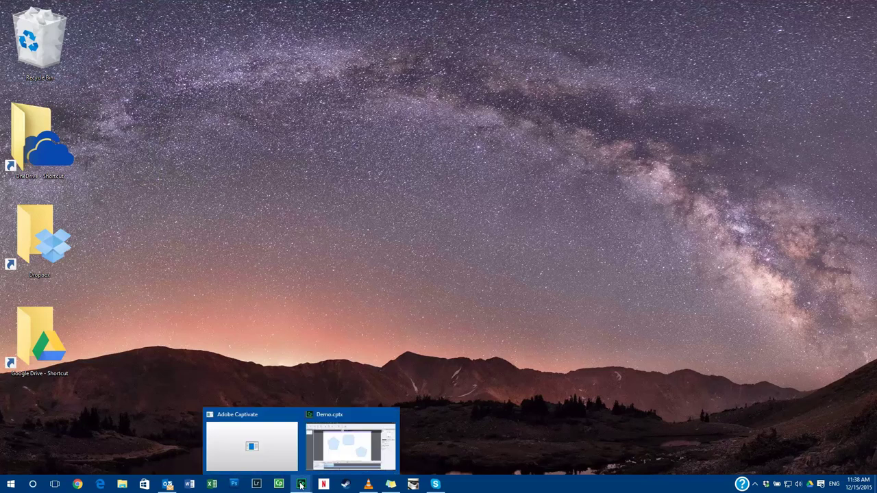
pyautogui.click(346, 449)
pyautogui.doubleClick(416, 5)
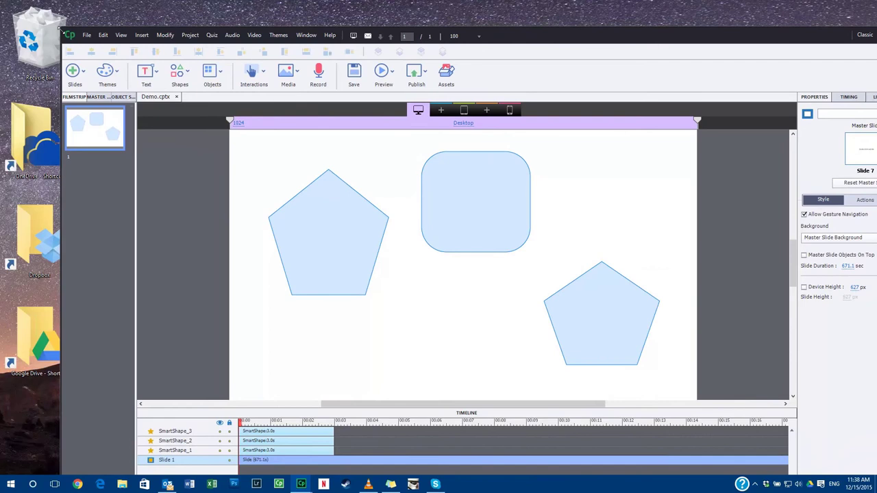
pyautogui.moveTo(60, 28); pyautogui.dragTo(333, 214)
pyautogui.moveTo(732, 183); pyautogui.dragTo(673, 41)
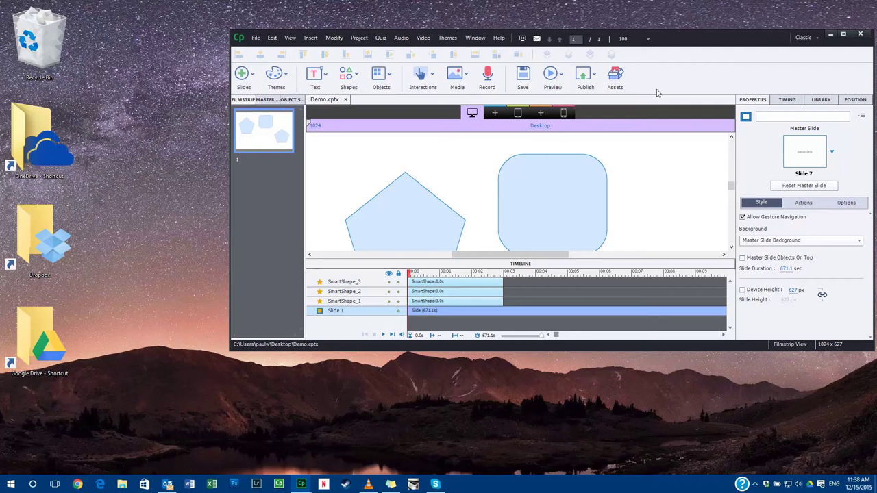
# Save the project to the Desktop under the name Demo.cptx.
pyautogui.click(254, 40)
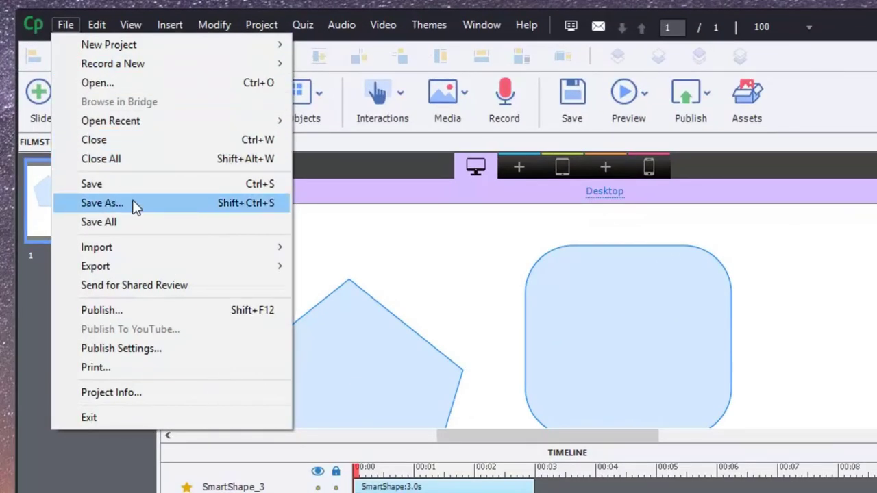
pyautogui.click(137, 204)
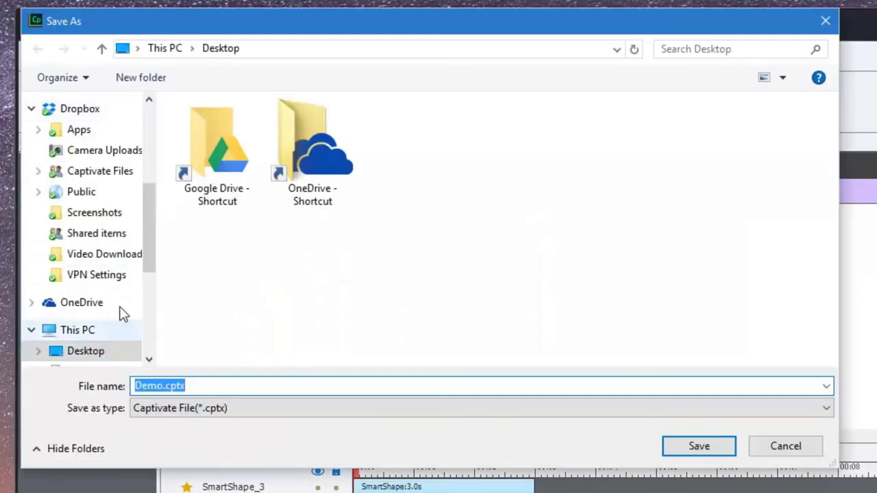
pyautogui.click(115, 348)
pyautogui.click(195, 385)
pyautogui.doubleClick(196, 386)
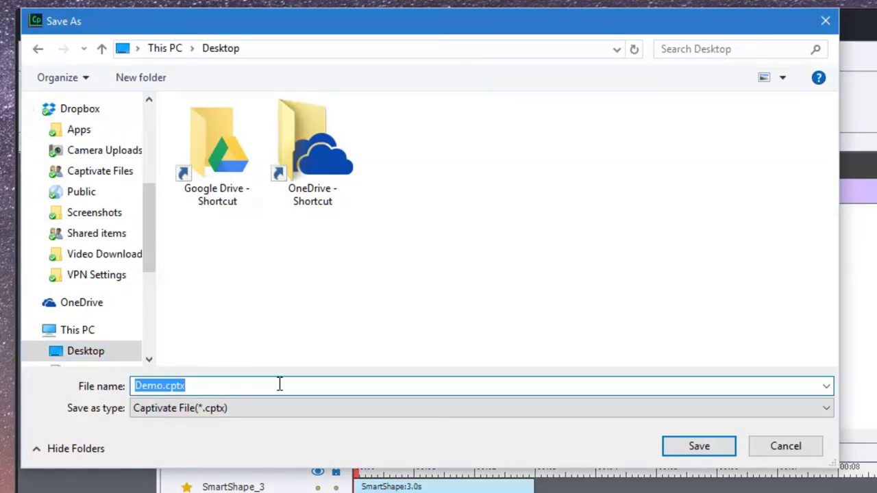
pyautogui.click(699, 446)
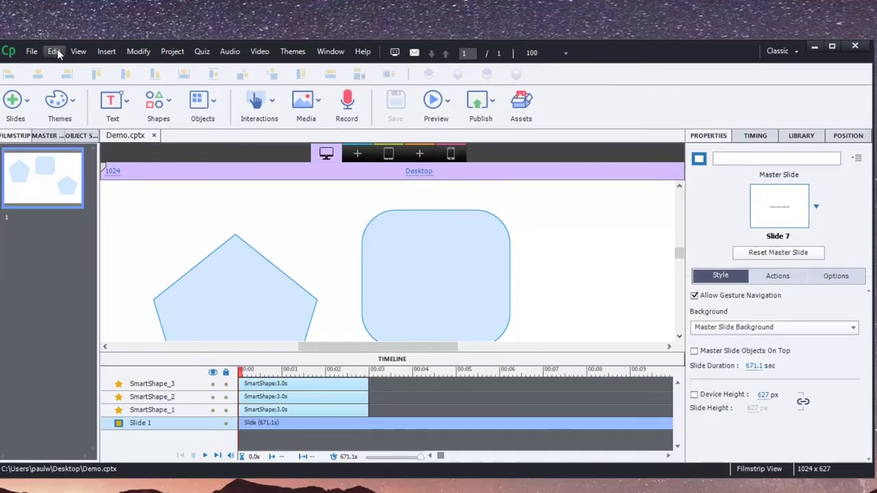
# Enable Generate Project Backup in the General Settings preferences and apply it.
pyautogui.click(54, 51)
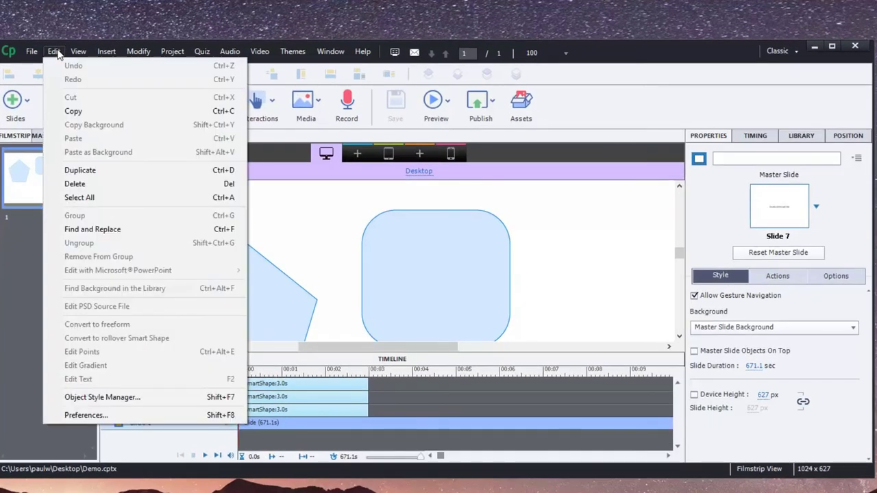
pyautogui.click(84, 413)
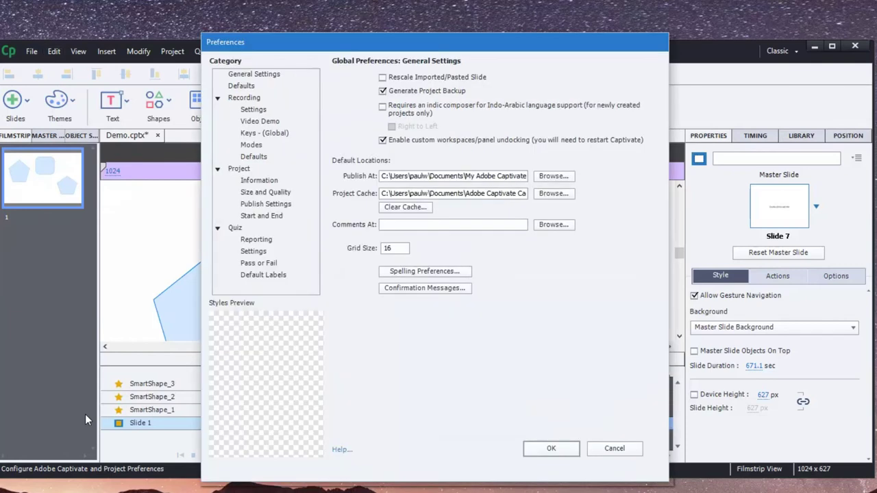
pyautogui.click(259, 75)
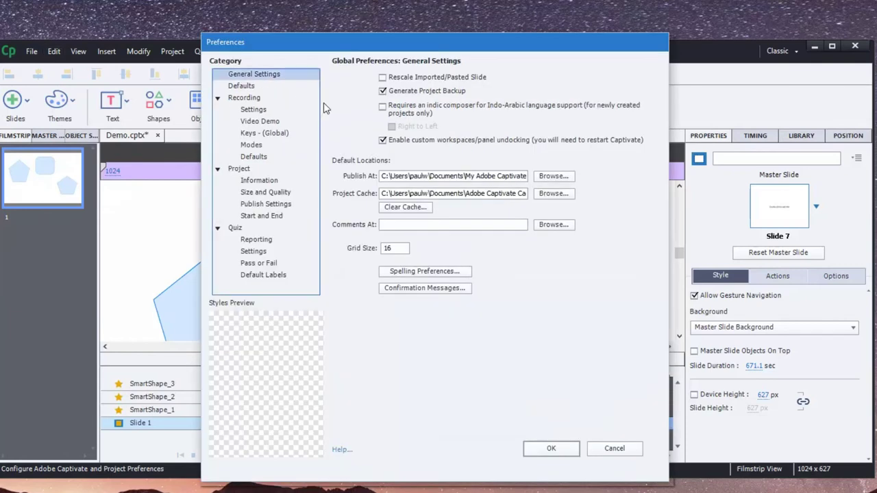
pyautogui.click(387, 93)
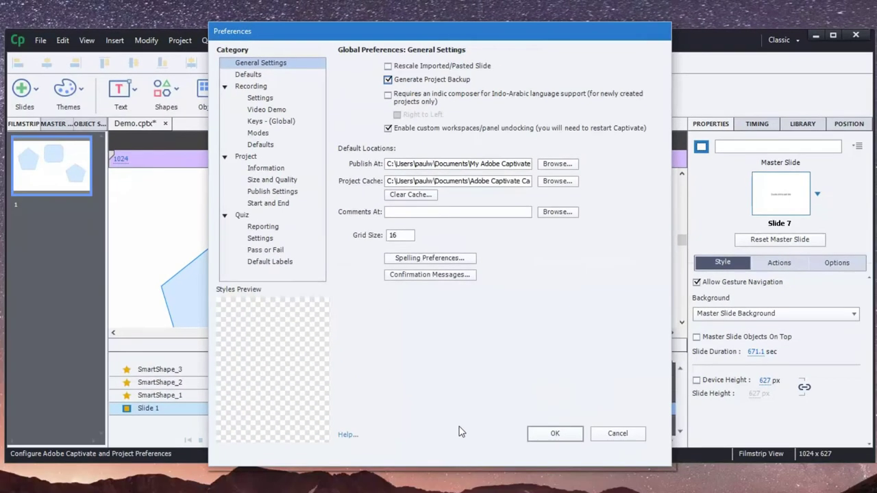
pyautogui.click(552, 434)
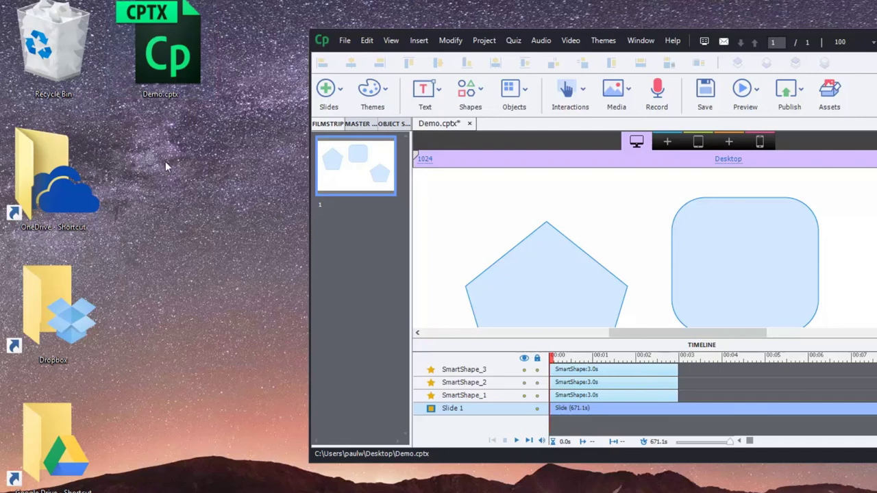
# Add a Custom Mobile breakpoint and save, producing Demo.cptx.bak on the Desktop.
pyautogui.click(730, 140)
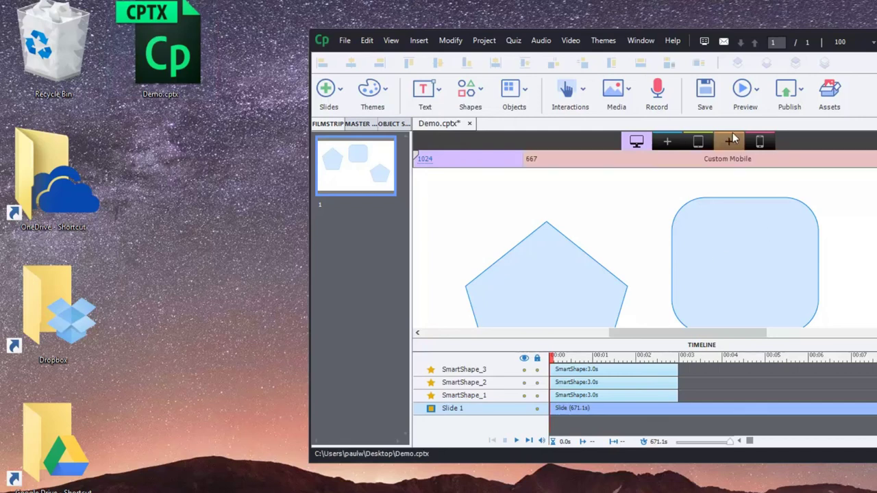
pyautogui.click(704, 93)
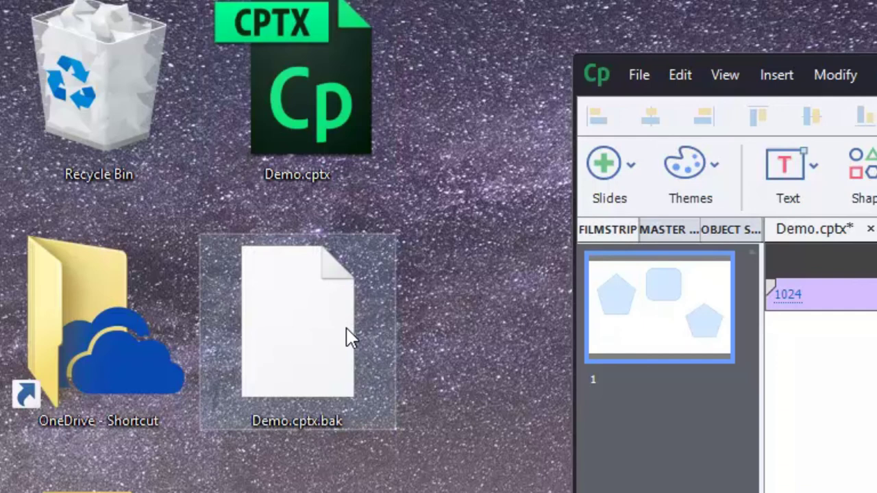
pyautogui.hotkey('ctrl', 's')
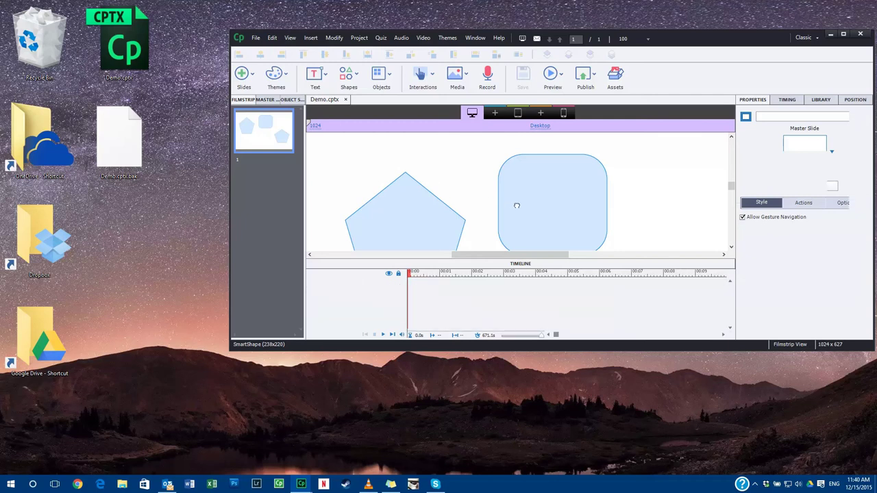
# Move the rounded square onto the left pentagon, then recycle the desktop Demo.cptx file.
pyautogui.moveTo(513, 201); pyautogui.dragTo(422, 202)
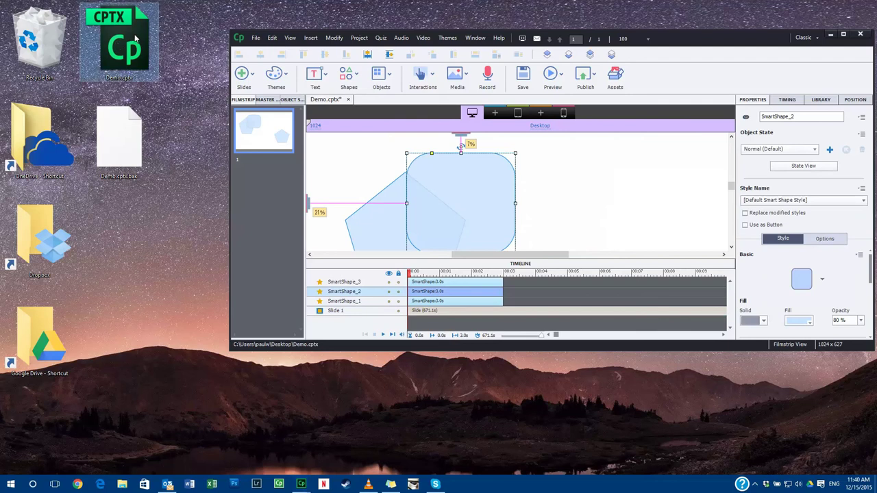
pyautogui.moveTo(138, 38)
pyautogui.moveTo(138, 38); pyautogui.dragTo(48, 38)
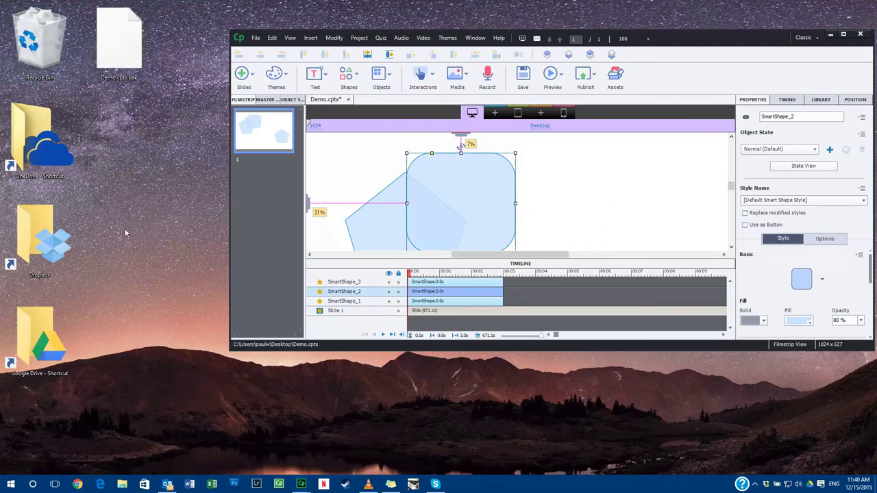
# Rename Demo.cptx.bak to Demo.cptx by removing the .bak extension.
pyautogui.click(129, 56)
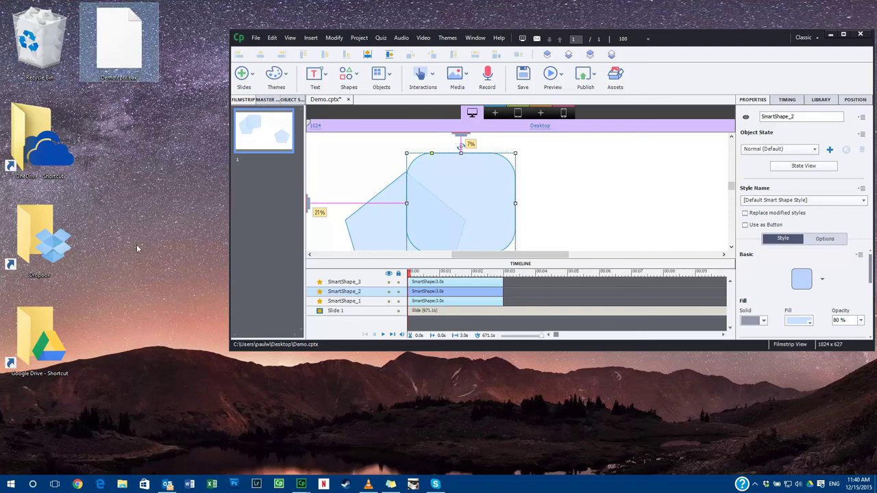
pyautogui.press('F2')
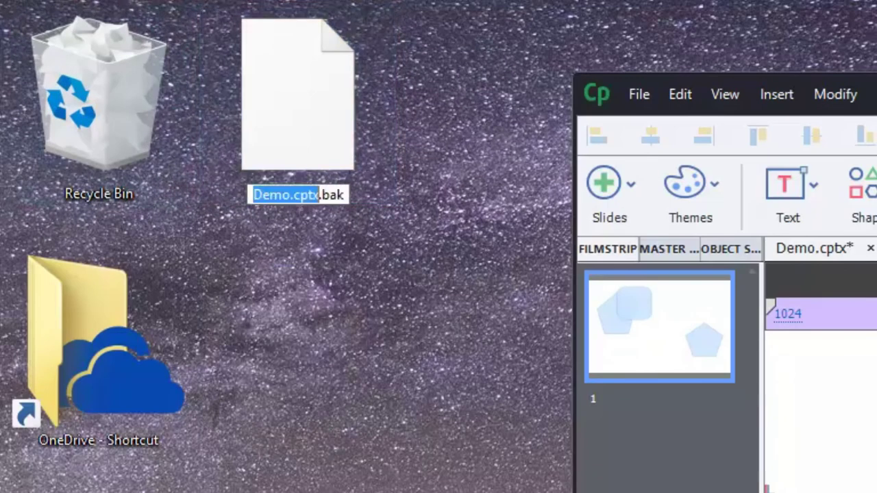
pyautogui.press('Right')
pyautogui.press('Right')
pyautogui.press('Right')
pyautogui.press('Right')
pyautogui.press('Right')
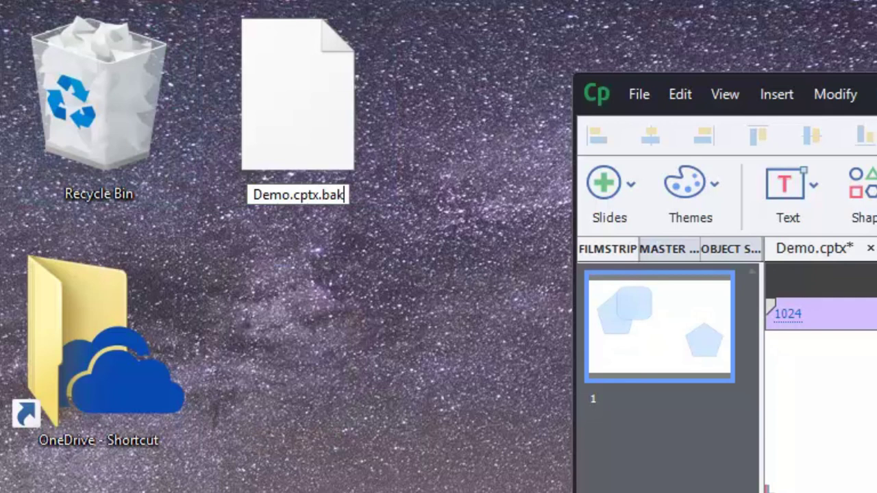
pyautogui.press('BackSpace')
pyautogui.press('BackSpace')
pyautogui.press('BackSpace')
pyautogui.press('BackSpace')
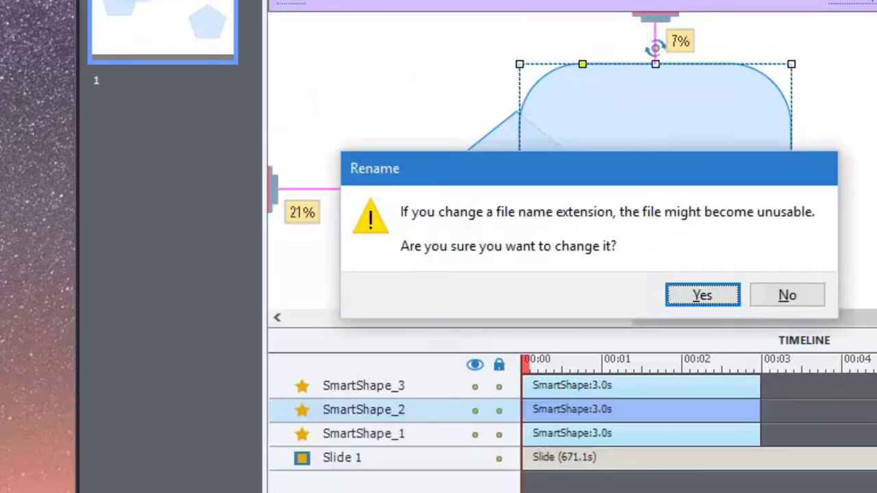
pyautogui.press('Return')
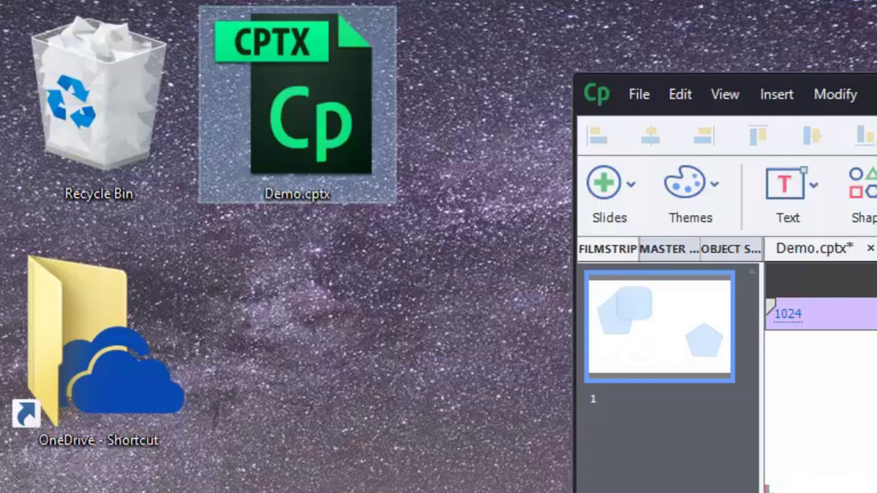
# Close the open Demo.cptx project in Captivate with Ctrl+W.
pyautogui.click(868, 251)
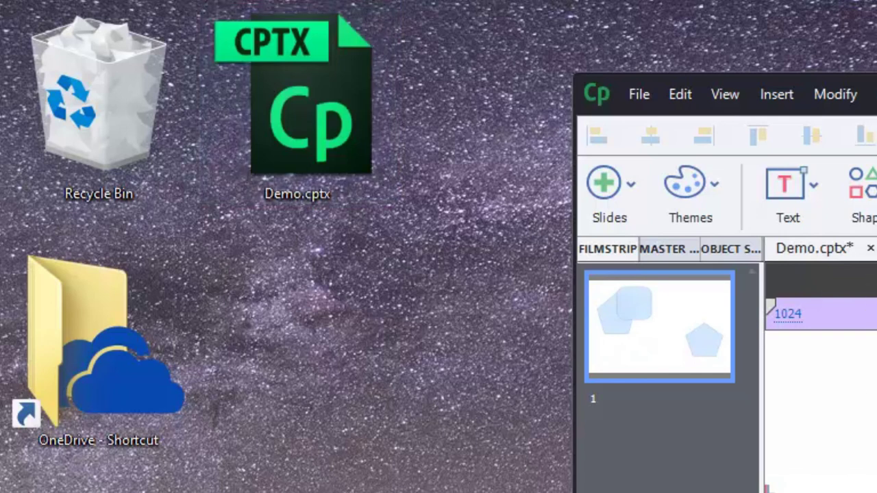
pyautogui.hotkey('ctrl', 'w')
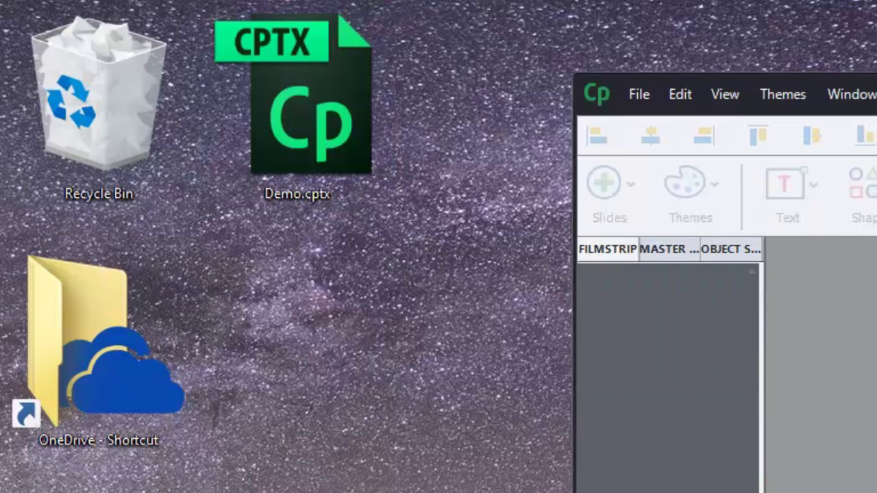